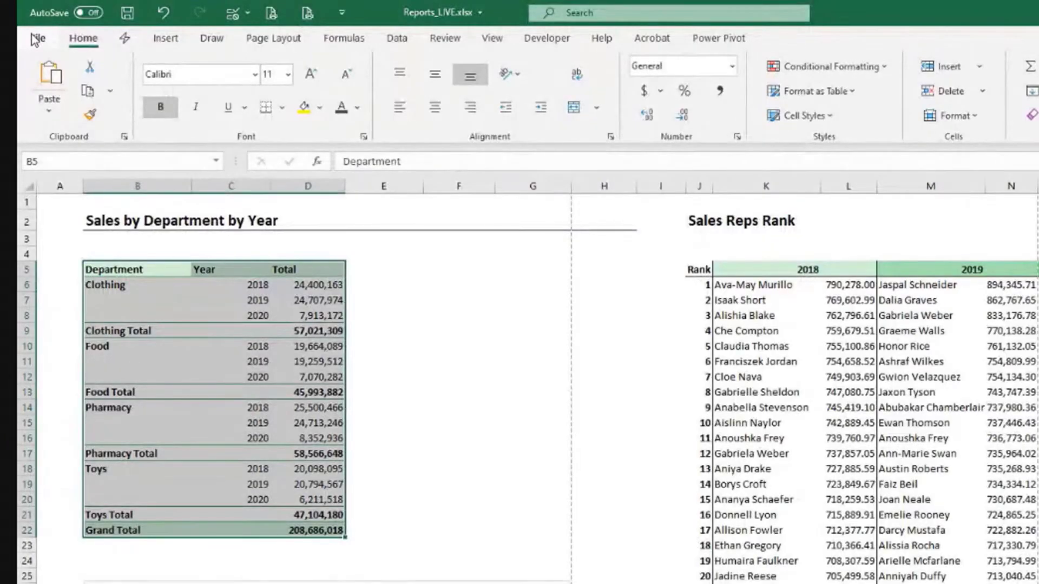
- Try the Print Selection setting for the selected department sales table in the print settings, then return to the worksheet
{"action": "left_click", "coordinate": [36, 33]}
{"action": "left_click", "coordinate": [60, 318]}
{"action": "left_click", "coordinate": [298, 277]}
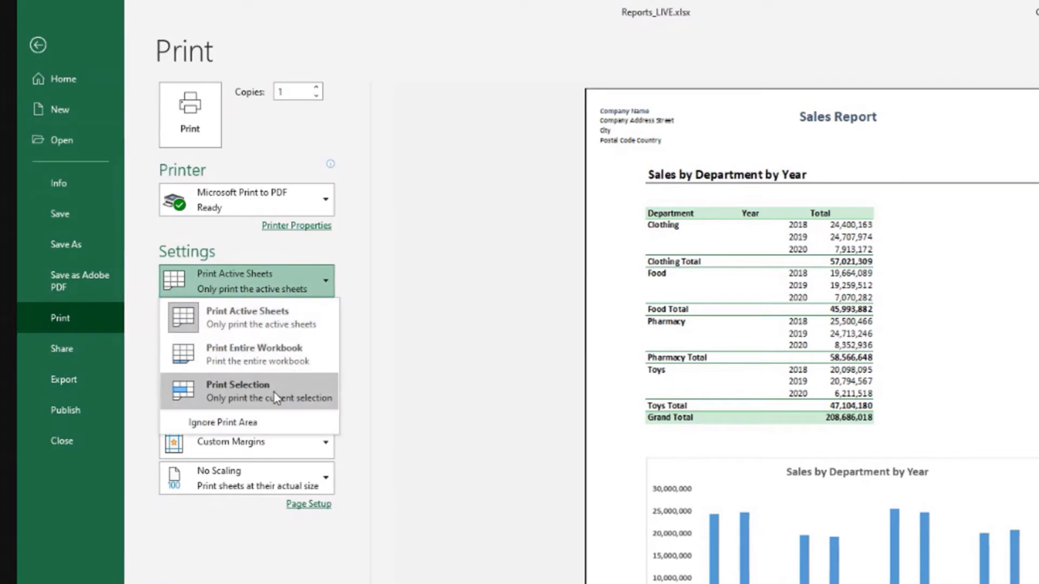
{"action": "left_click", "coordinate": [256, 398]}
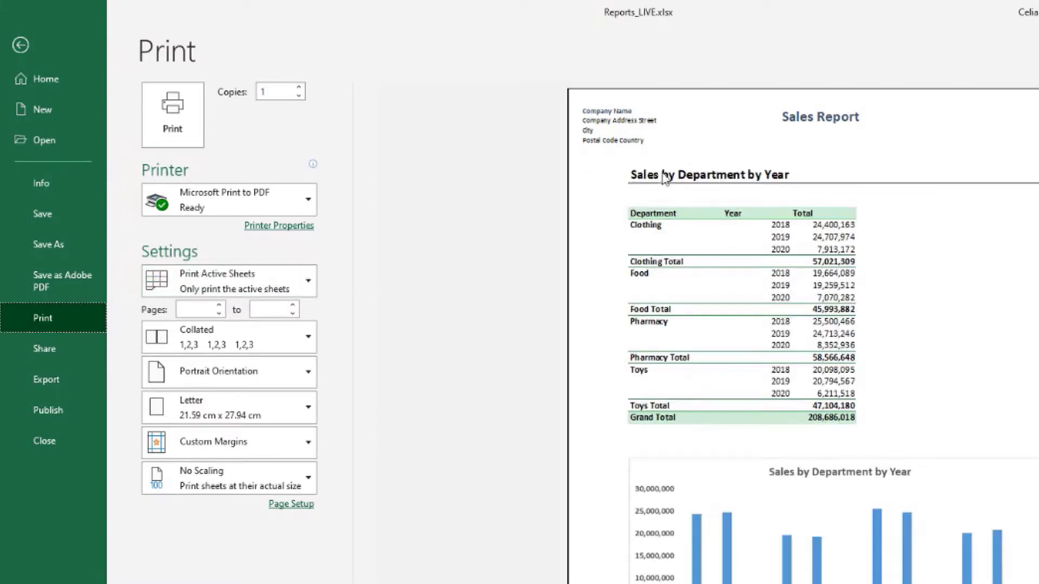
{"action": "key", "text": "Escape"}
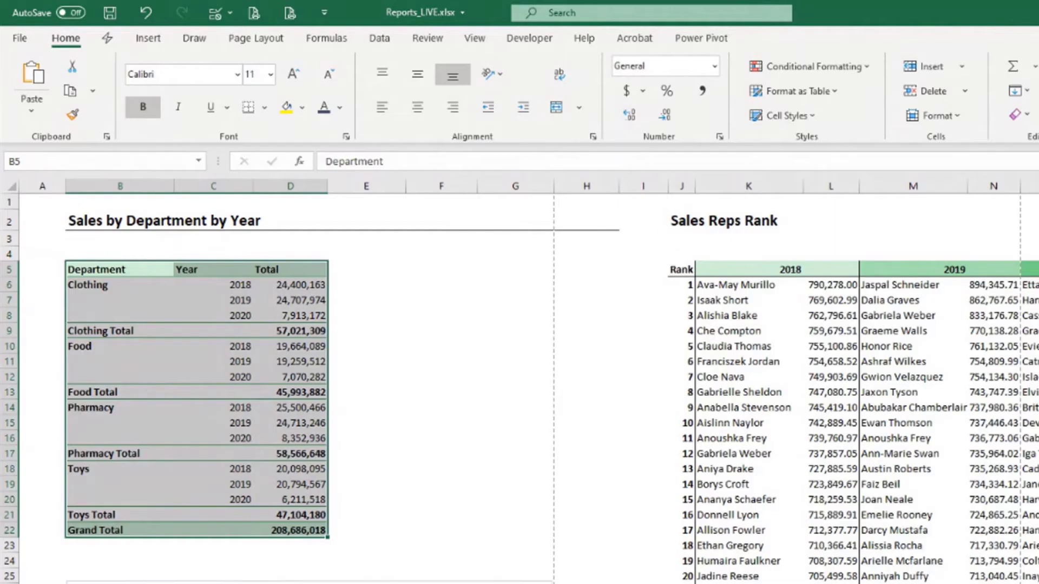
- Set columns B through H, which hold the whole sales report, as the sheet's print area
{"action": "scroll", "coordinate": [420, 448], "scroll_direction": "down", "scroll_amount": 6}
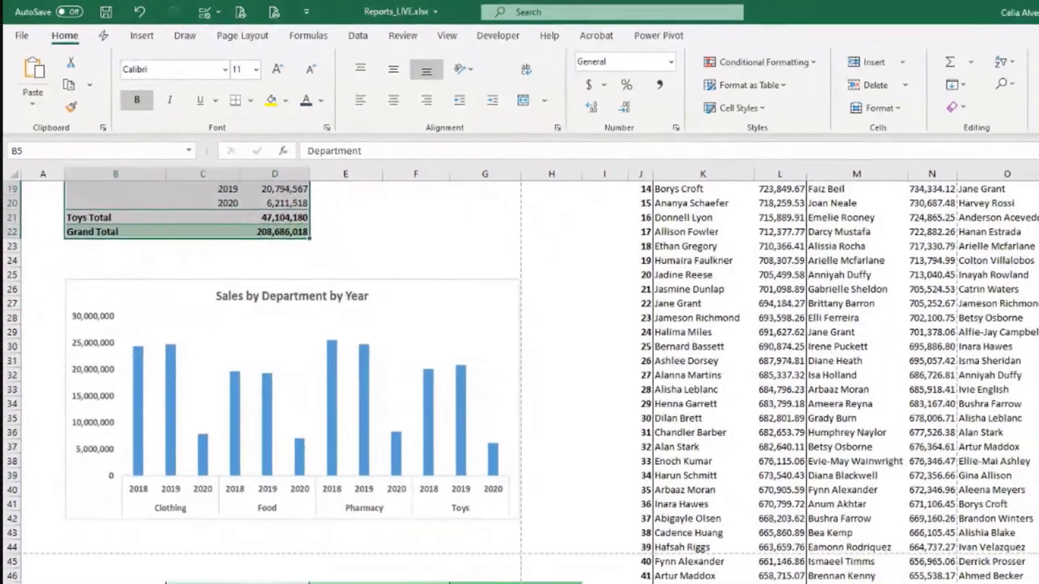
{"action": "left_click", "coordinate": [494, 512]}
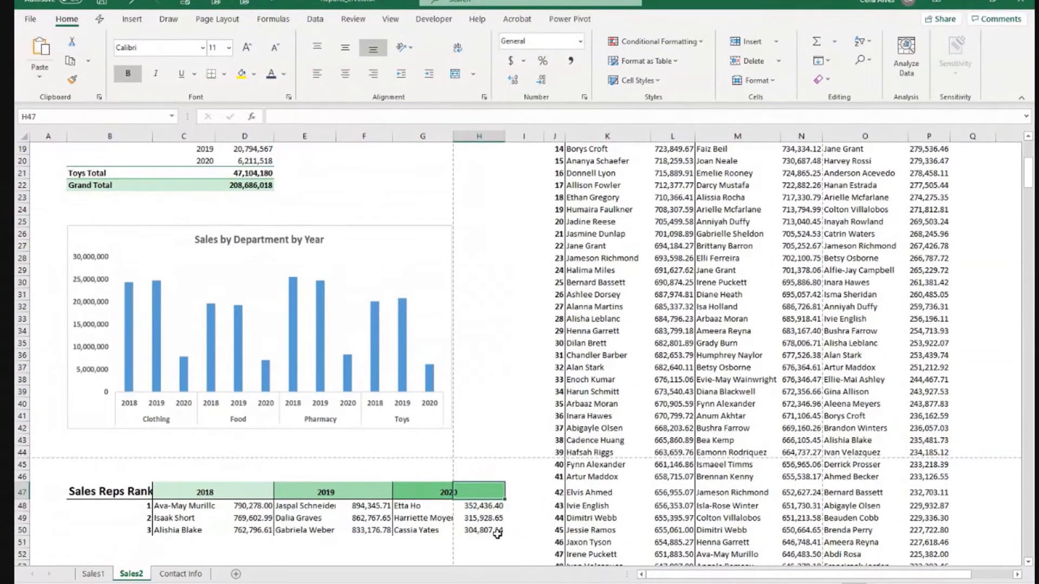
{"action": "left_click", "coordinate": [493, 545]}
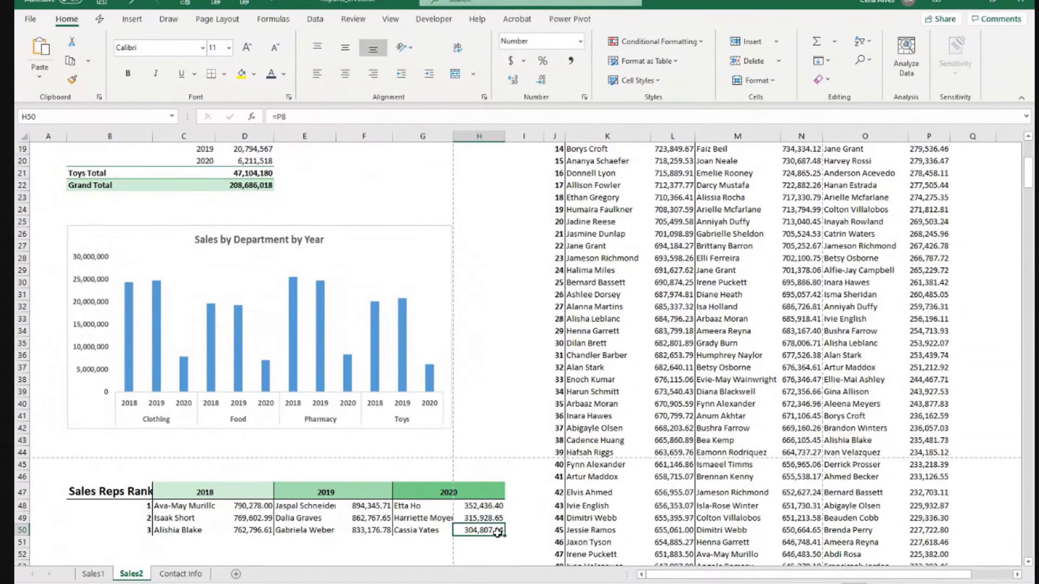
{"action": "scroll", "coordinate": [392, 282], "scroll_direction": "up", "scroll_amount": 6}
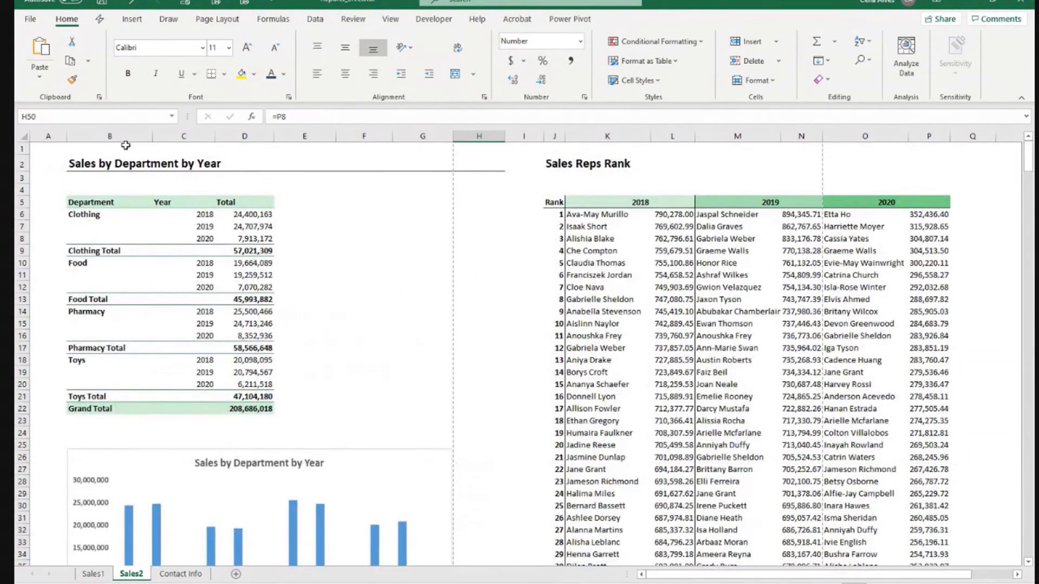
{"action": "left_click_drag", "start_coordinate": [135, 136], "coordinate": [469, 133]}
{"action": "scroll", "coordinate": [364, 233], "scroll_direction": "down", "scroll_amount": 12}
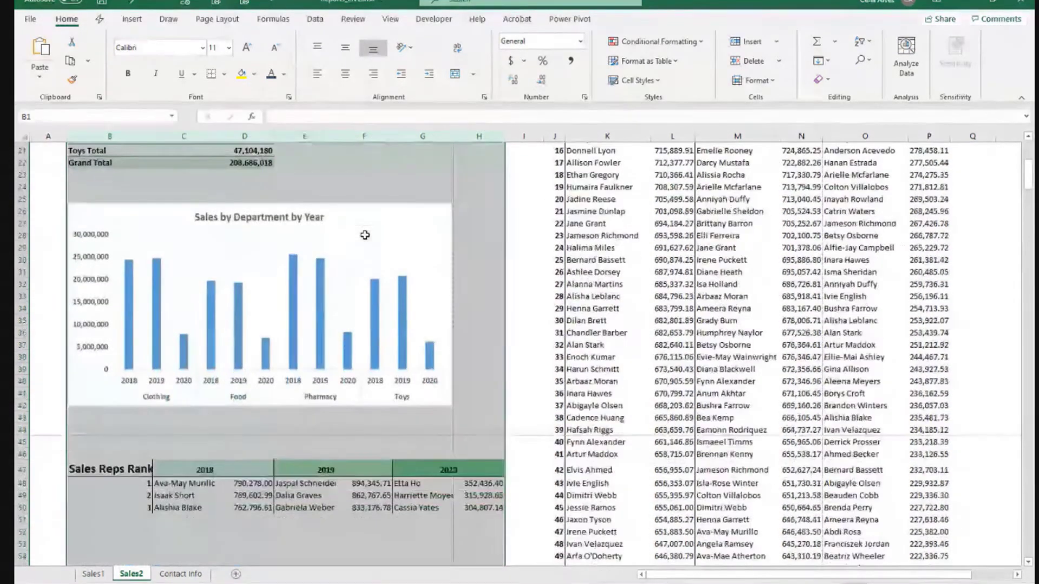
{"action": "scroll", "coordinate": [363, 234], "scroll_direction": "down", "scroll_amount": 5}
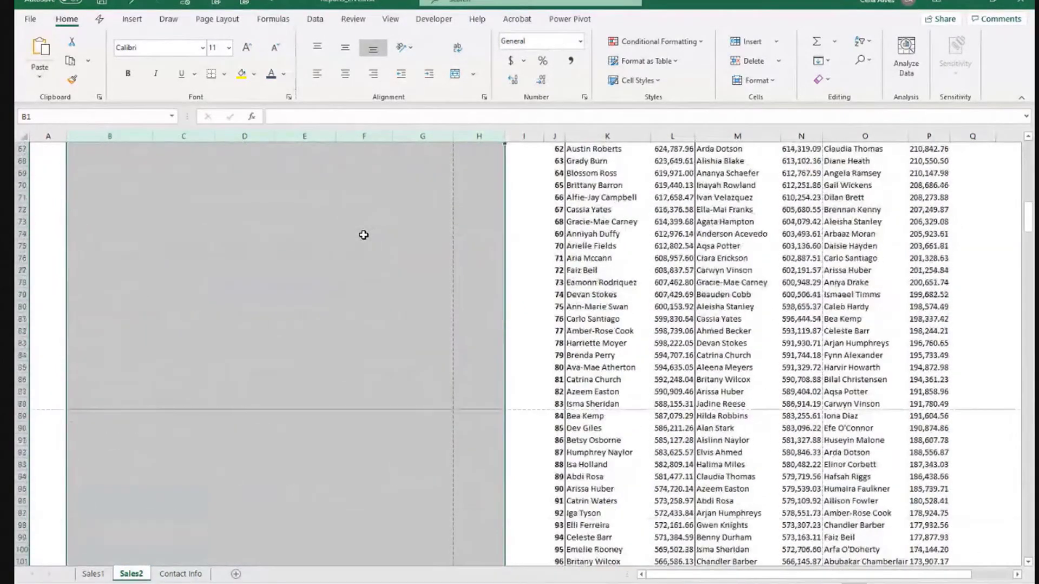
{"action": "scroll", "coordinate": [364, 235], "scroll_direction": "up", "scroll_amount": 17}
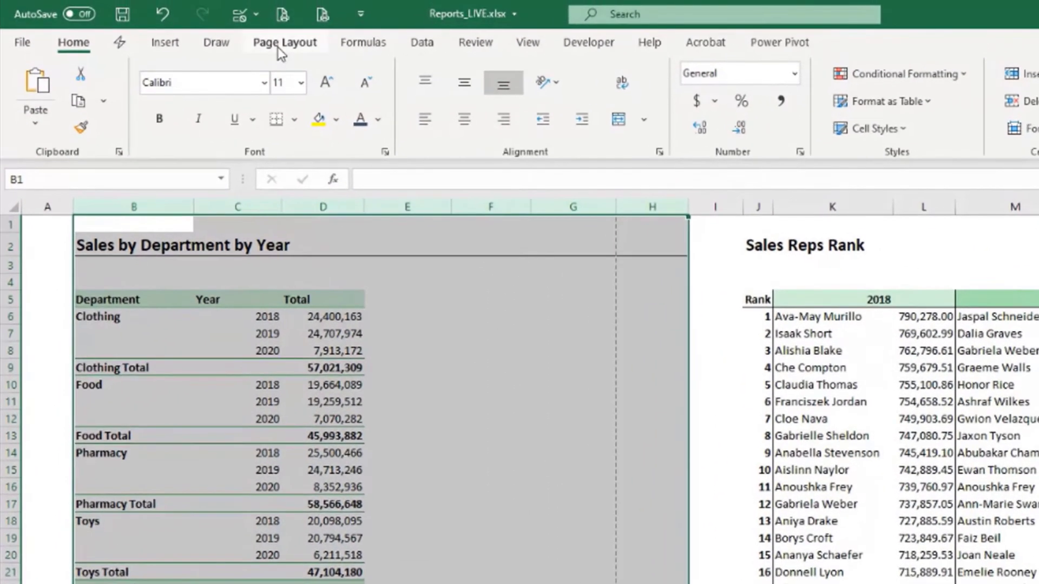
{"action": "left_click", "coordinate": [259, 41]}
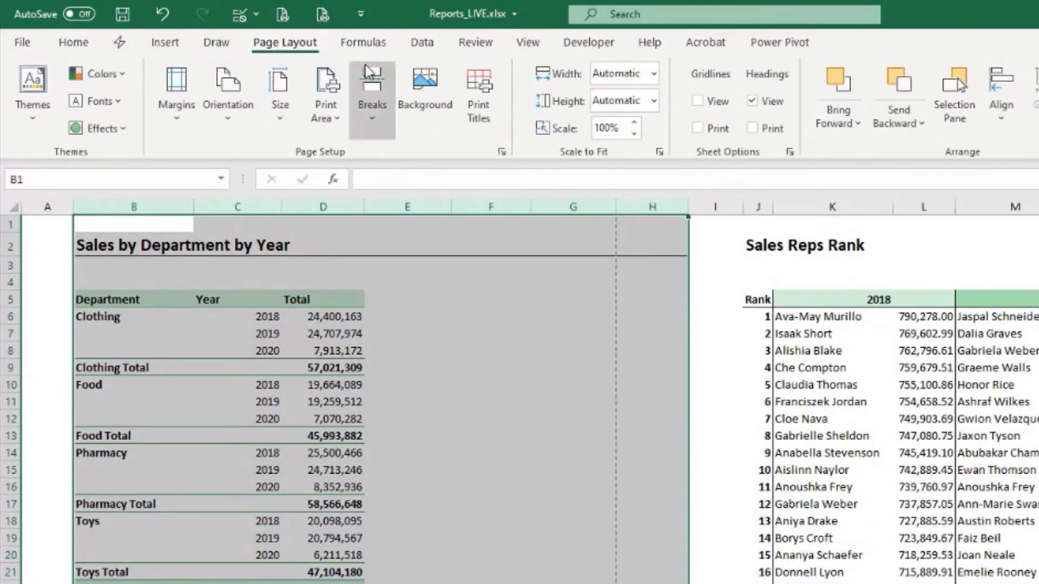
{"action": "left_click", "coordinate": [335, 109]}
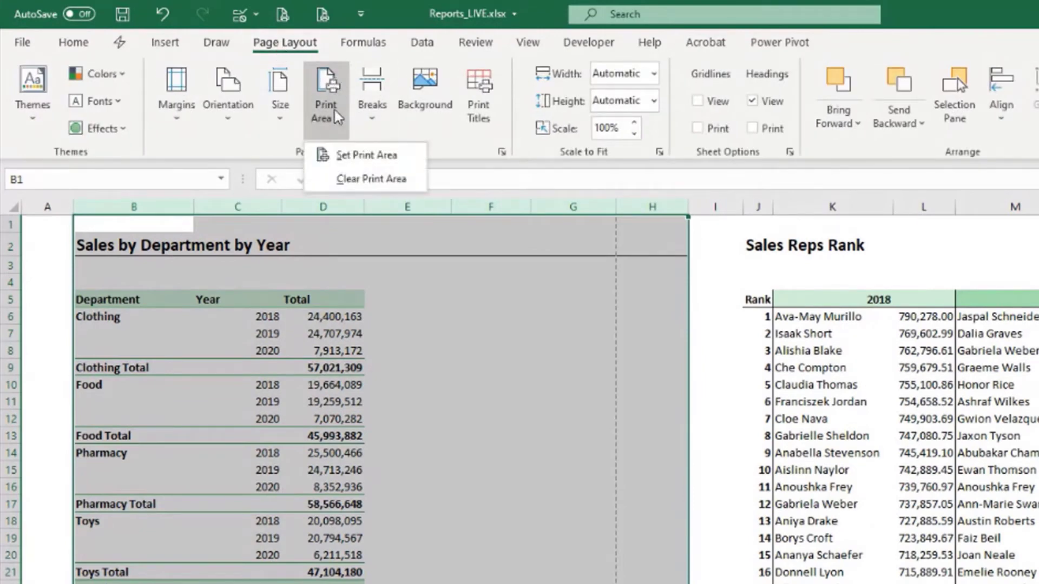
{"action": "left_click", "coordinate": [340, 156]}
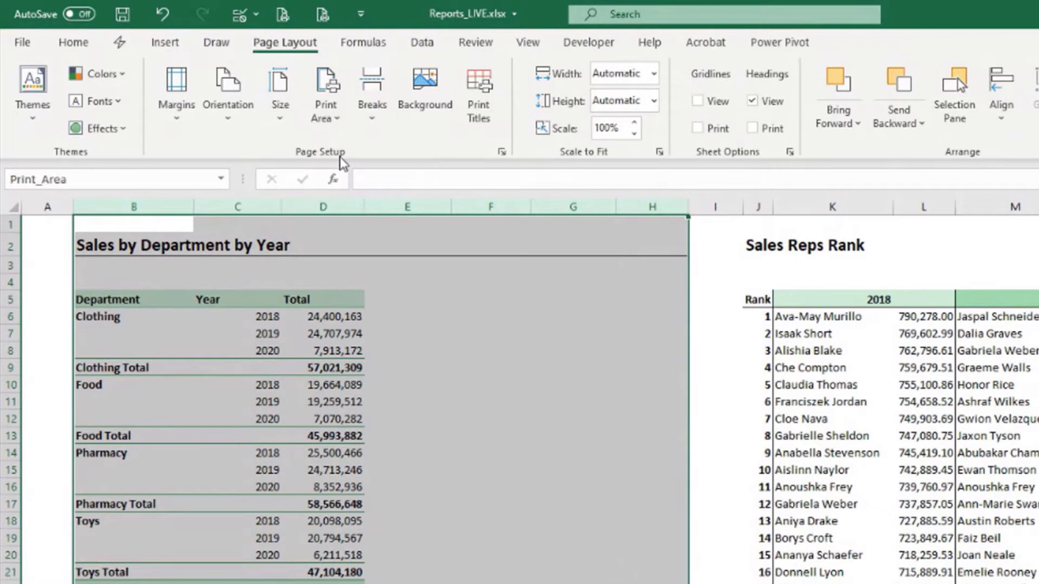
{"action": "left_click", "coordinate": [636, 331]}
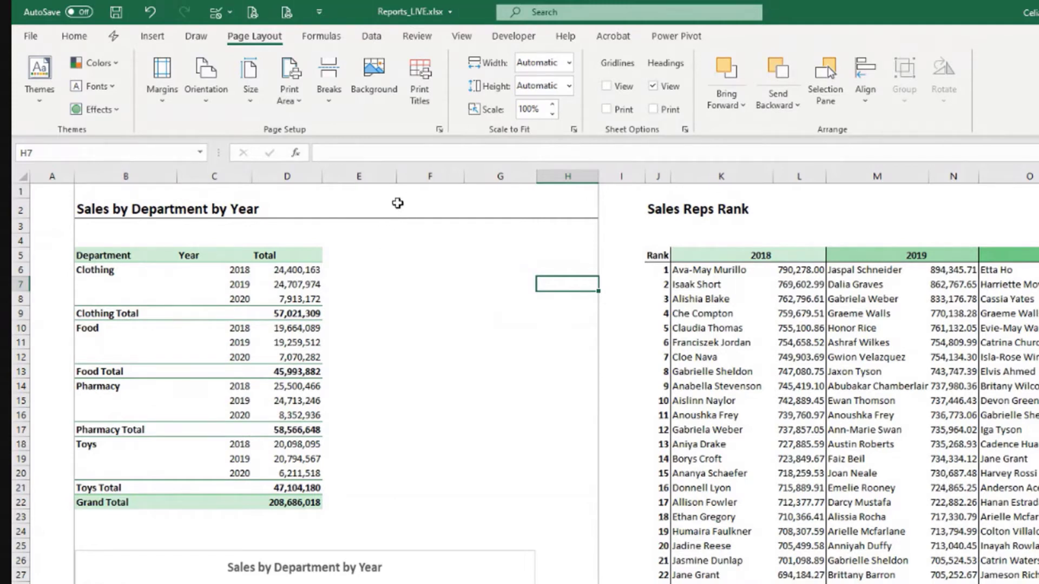
- Switch the worksheet to Page Break Preview
{"action": "left_click", "coordinate": [463, 37]}
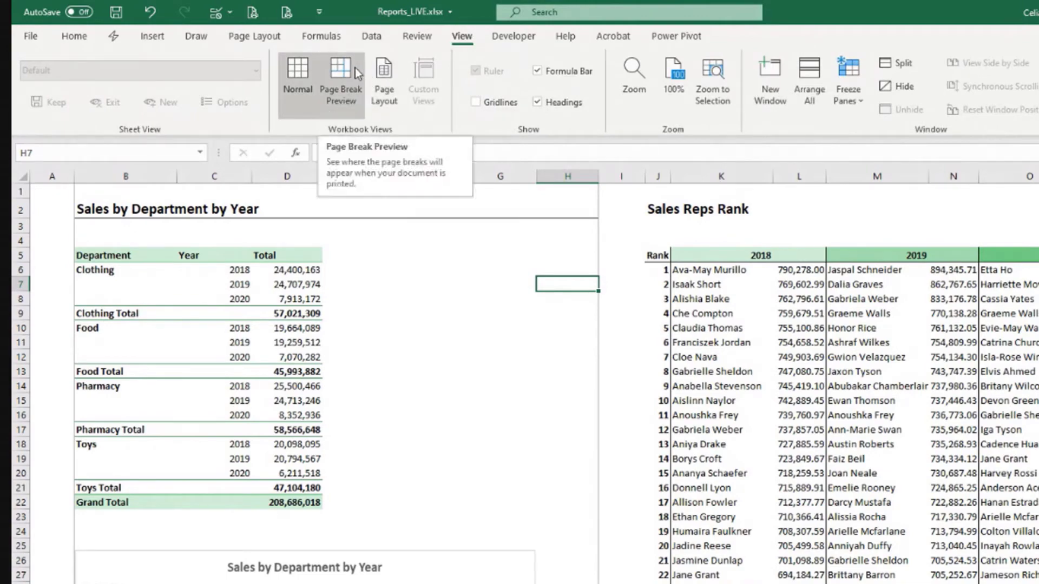
{"action": "left_click", "coordinate": [355, 67]}
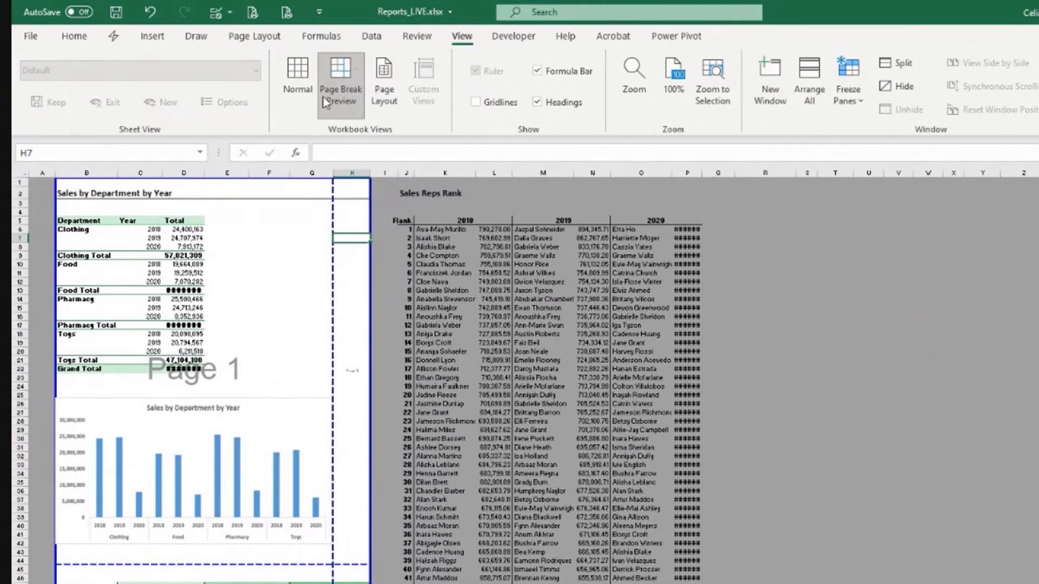
{"action": "left_click_drag", "start_coordinate": [205, 177], "coordinate": [215, 177]}
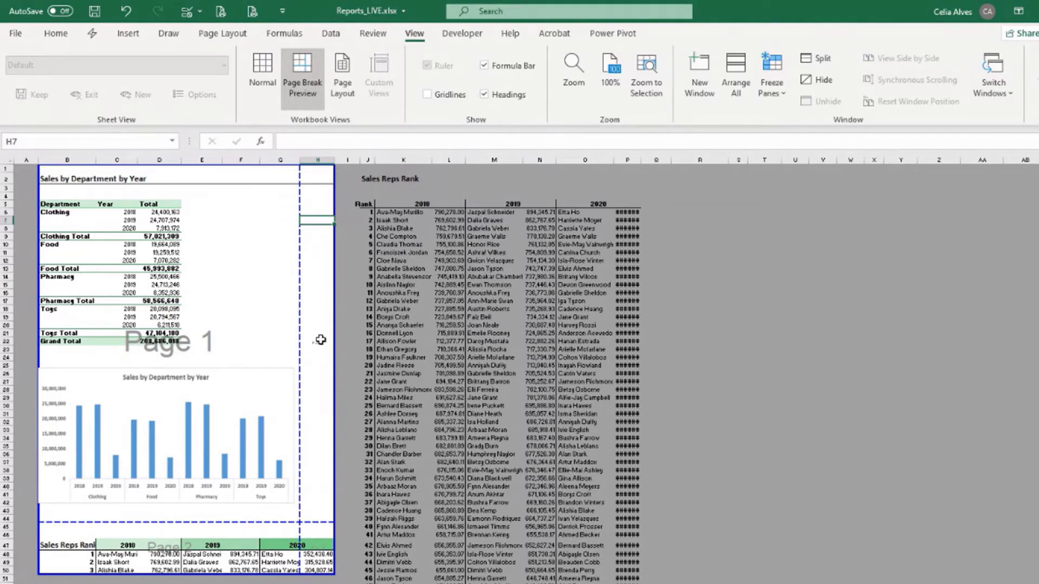
- Move the vertical page break to the outer edge of column H and the horizontal one below row 50 to fit everything on one page
{"action": "left_click_drag", "start_coordinate": [301, 307], "coordinate": [317, 311]}
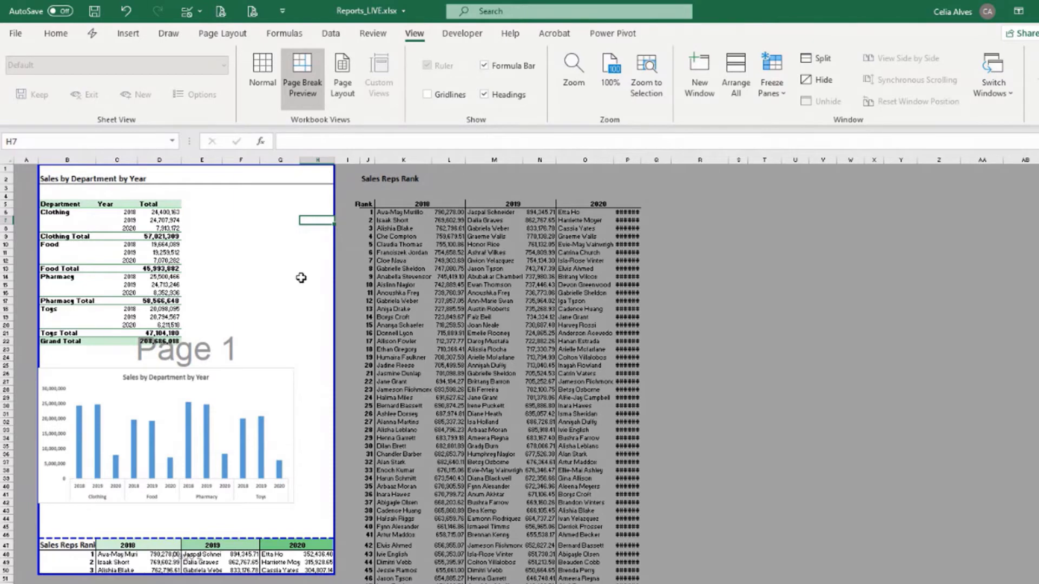
{"action": "left_click", "coordinate": [126, 11]}
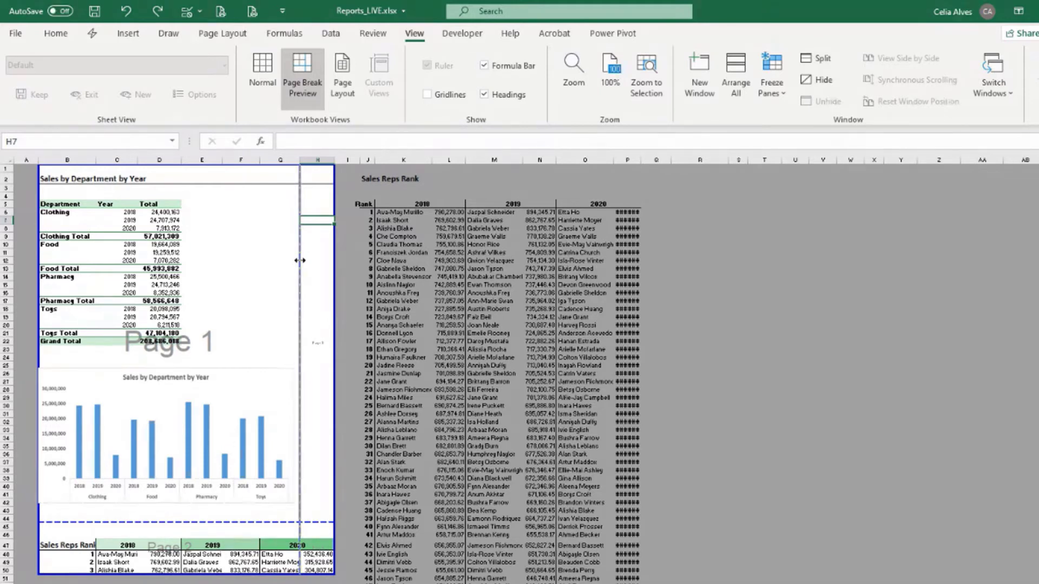
{"action": "left_click_drag", "start_coordinate": [334, 258], "coordinate": [334, 258]}
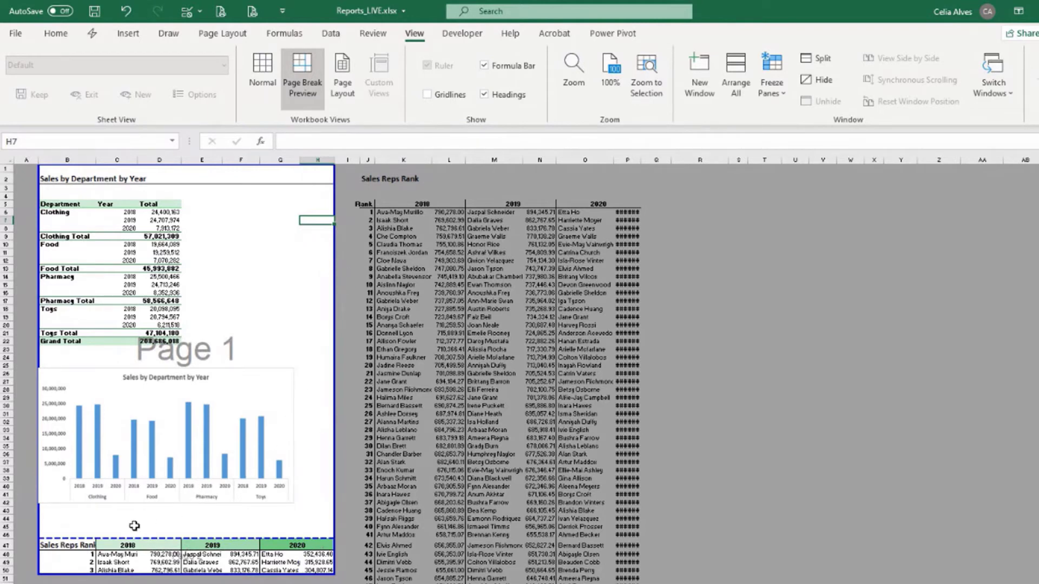
{"action": "left_click_drag", "start_coordinate": [119, 538], "coordinate": [120, 573]}
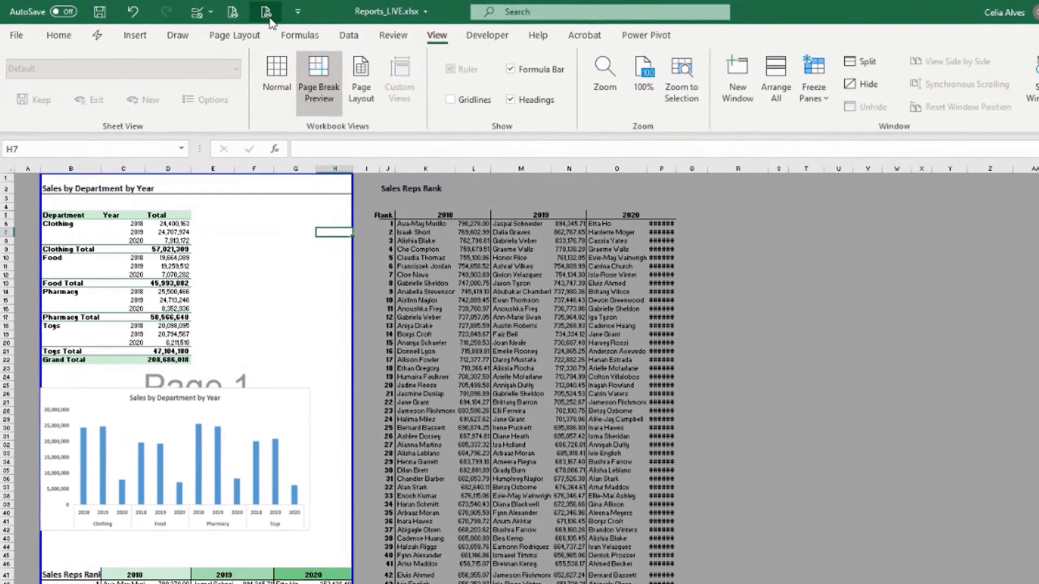
- Check the one-page layout of the sales report in the print preview and return to the worksheet
{"action": "left_click", "coordinate": [233, 14]}
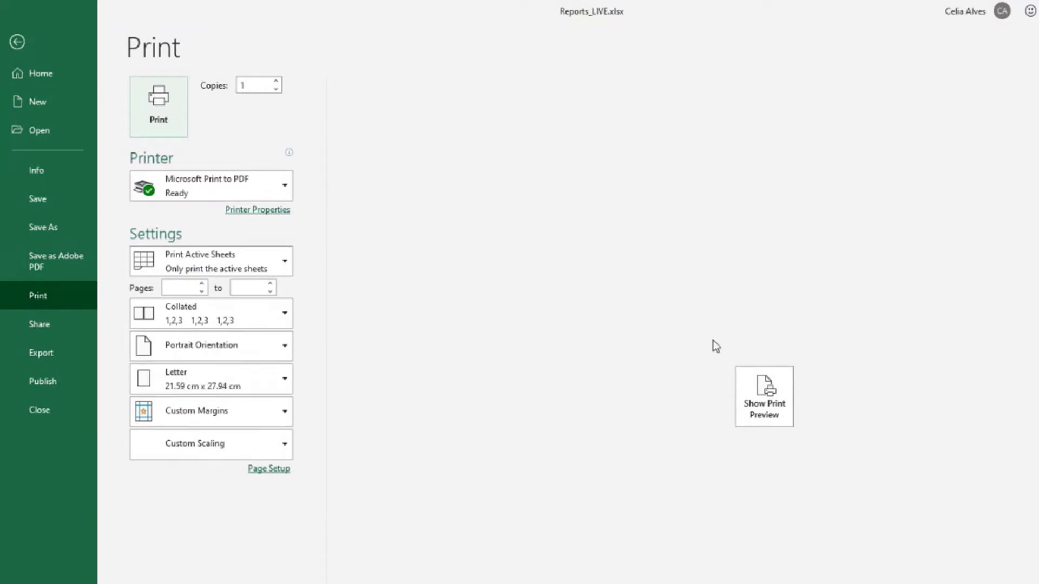
{"action": "left_click", "coordinate": [760, 401]}
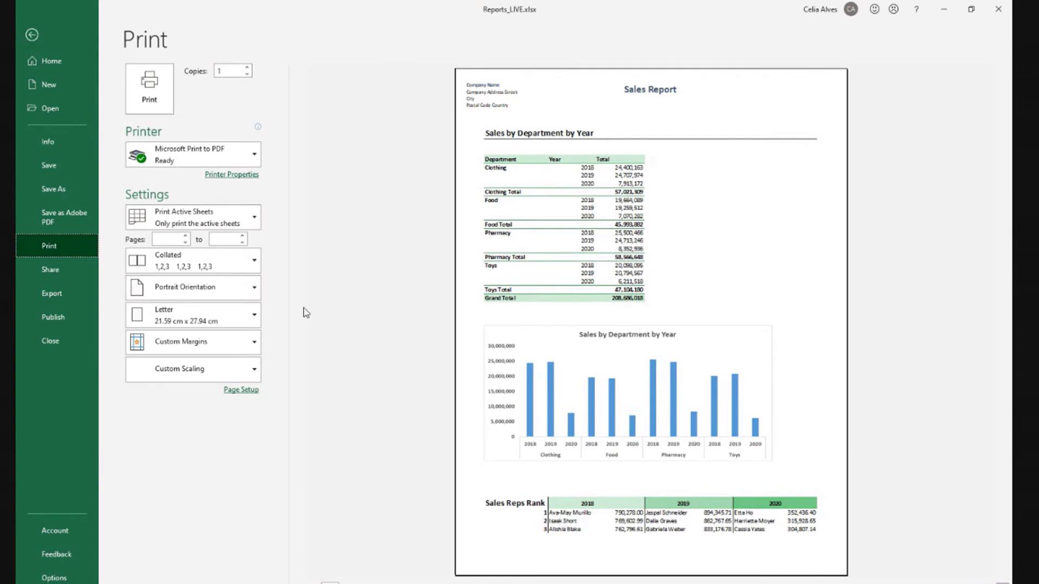
{"action": "key", "text": "Escape"}
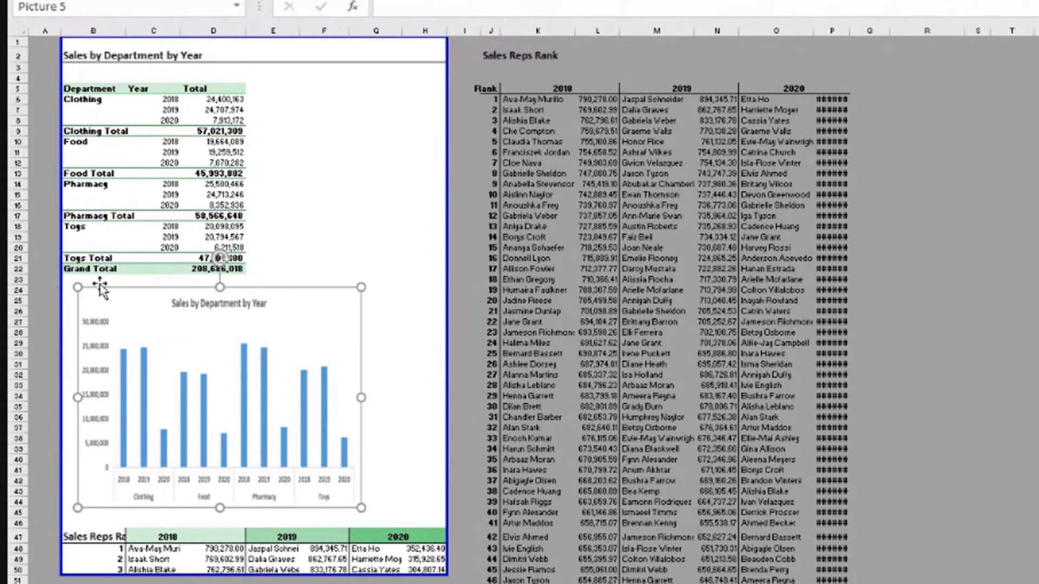
- Lower the upper edge of the chart picture to about row 27 and insert a page break at cell B25
{"action": "left_click_drag", "start_coordinate": [220, 287], "coordinate": [215, 324]}
{"action": "left_click", "coordinate": [112, 300]}
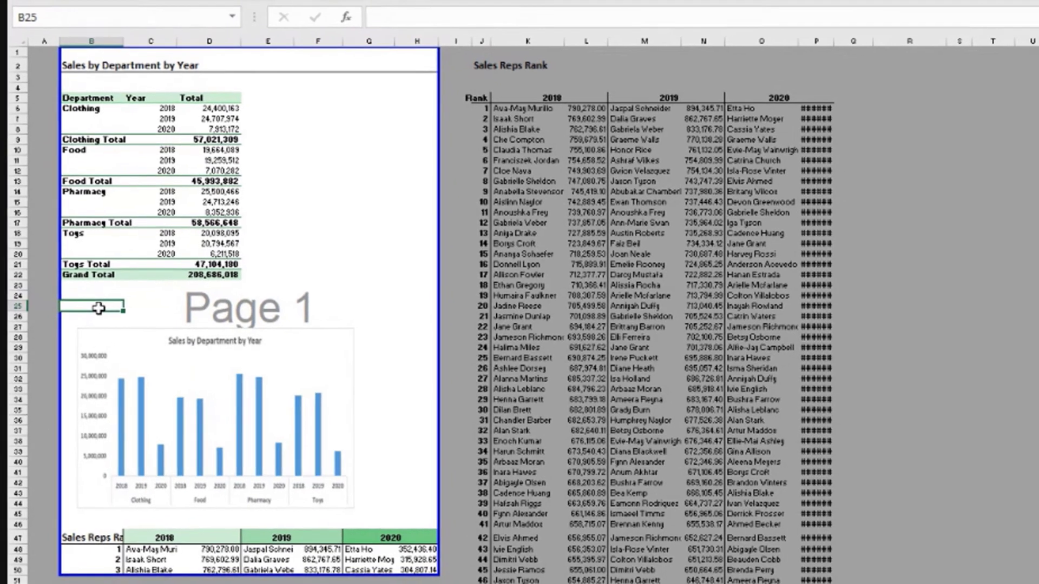
{"action": "right_click", "coordinate": [101, 303]}
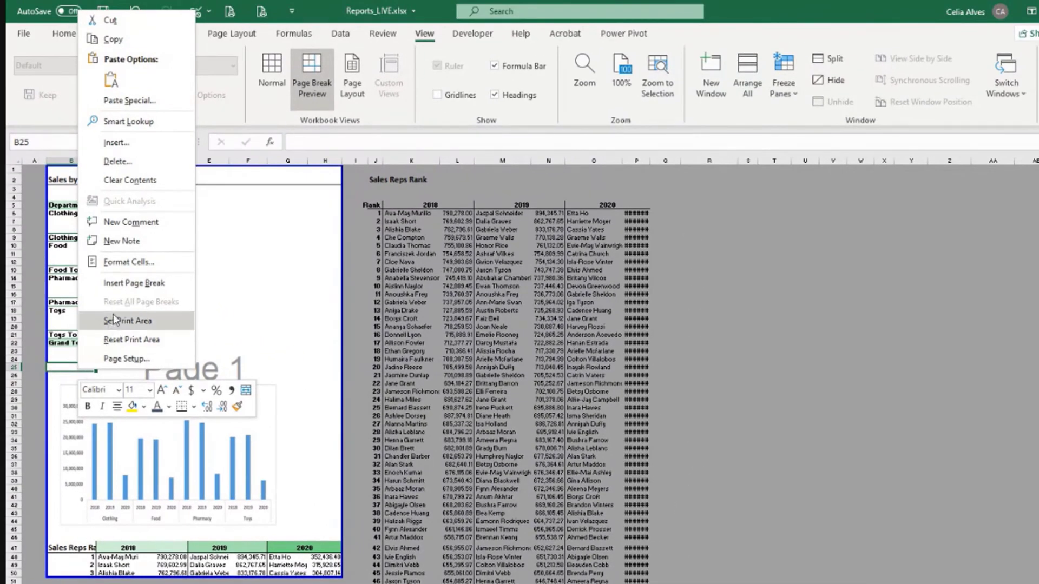
{"action": "key", "text": "Escape"}
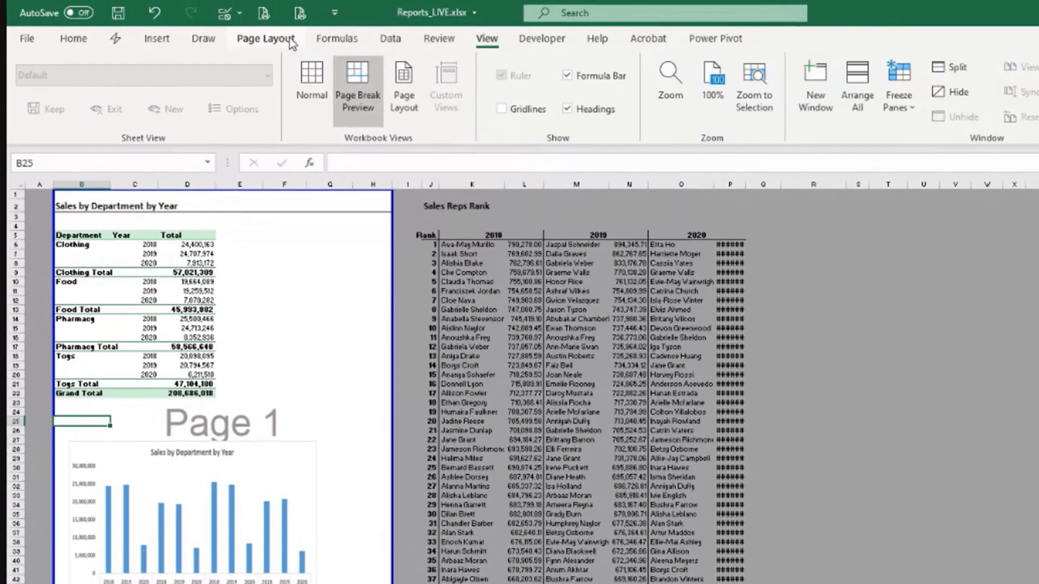
{"action": "left_click", "coordinate": [291, 43]}
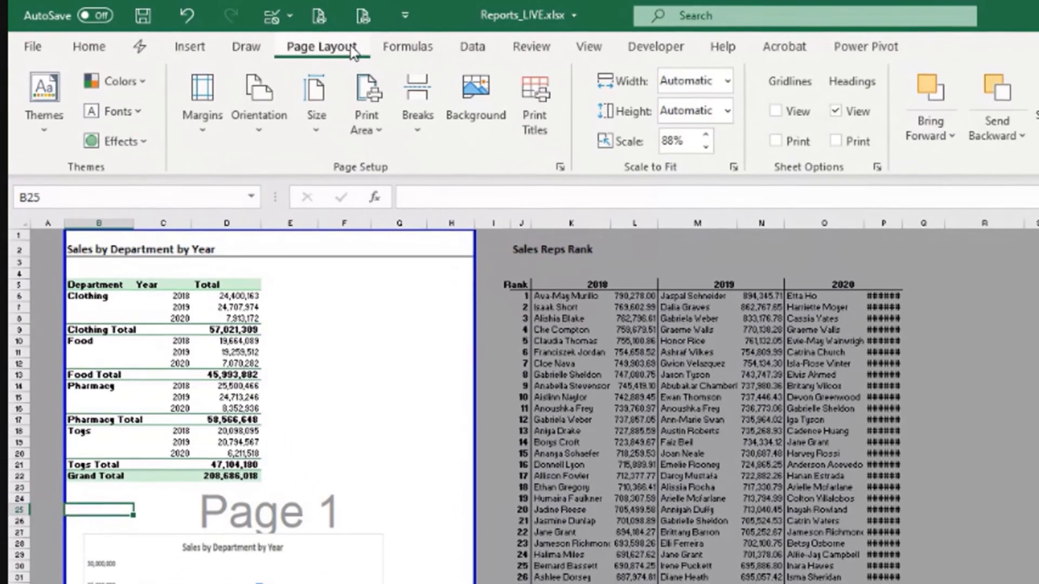
{"action": "left_click", "coordinate": [349, 85]}
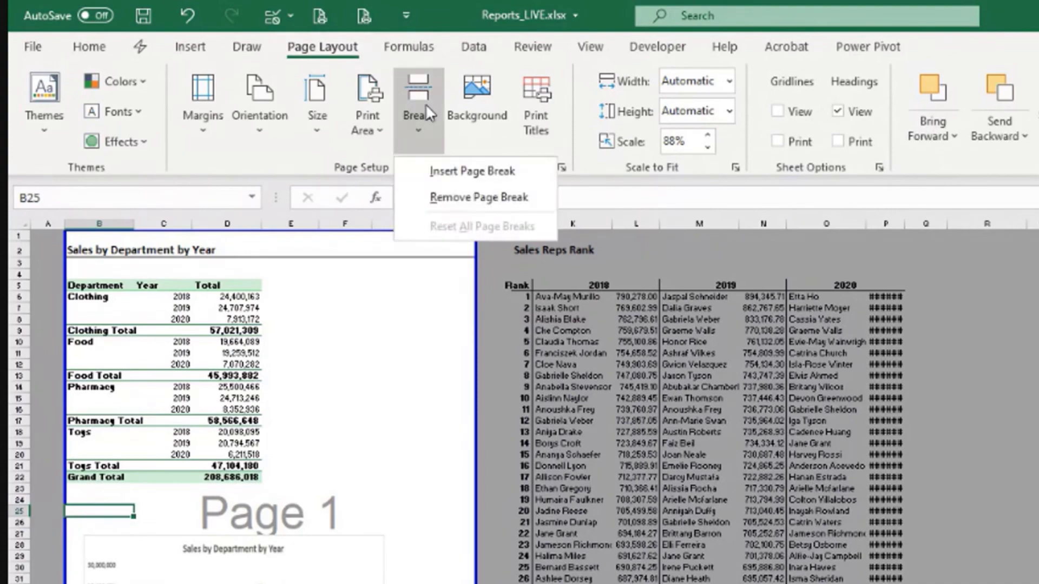
{"action": "left_click", "coordinate": [458, 171]}
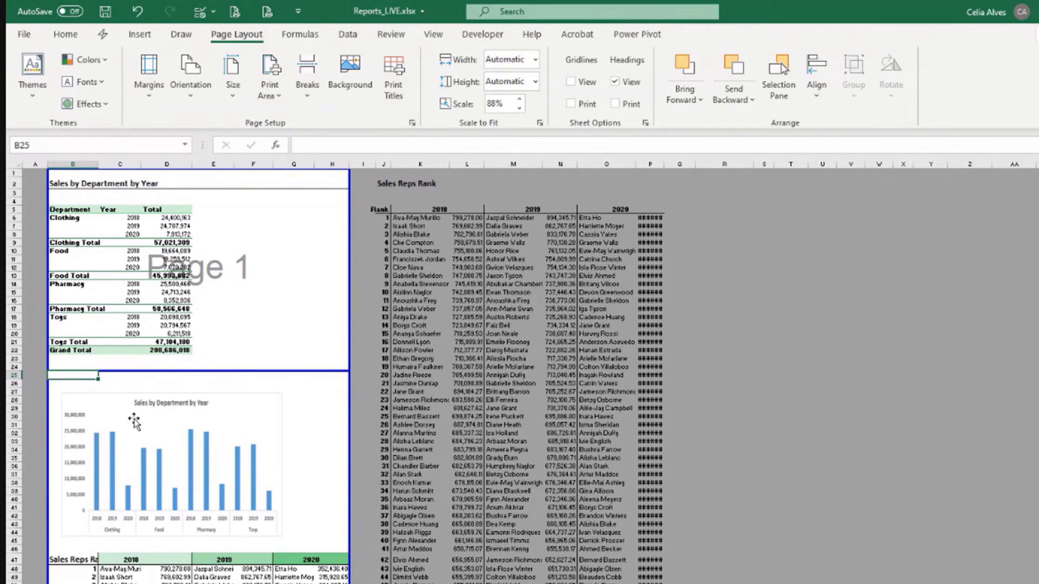
- Examine both pages of the split sales report in the print preview and return to the worksheet
{"action": "left_click", "coordinate": [238, 11]}
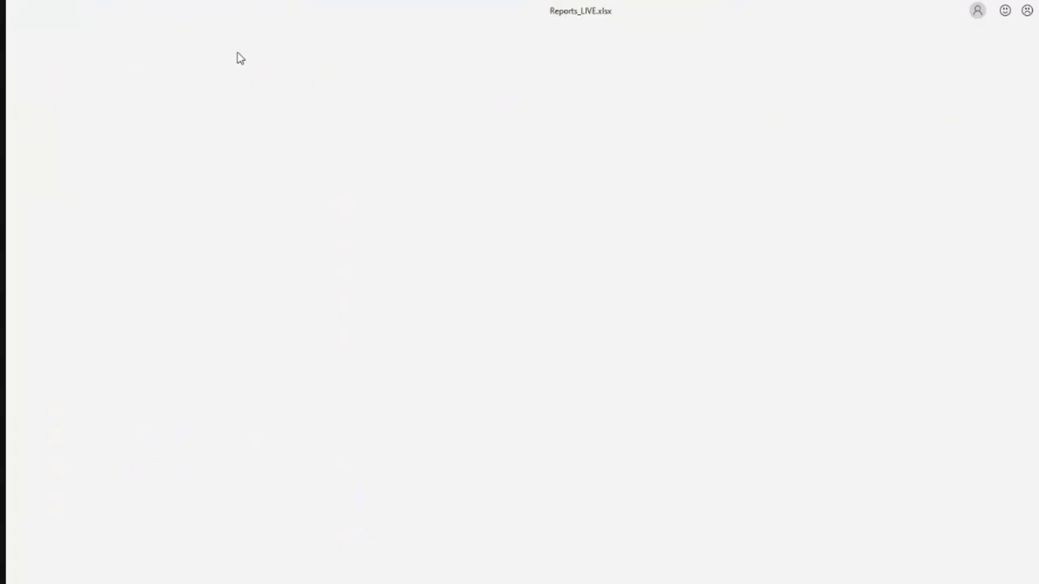
{"action": "left_click", "coordinate": [759, 372]}
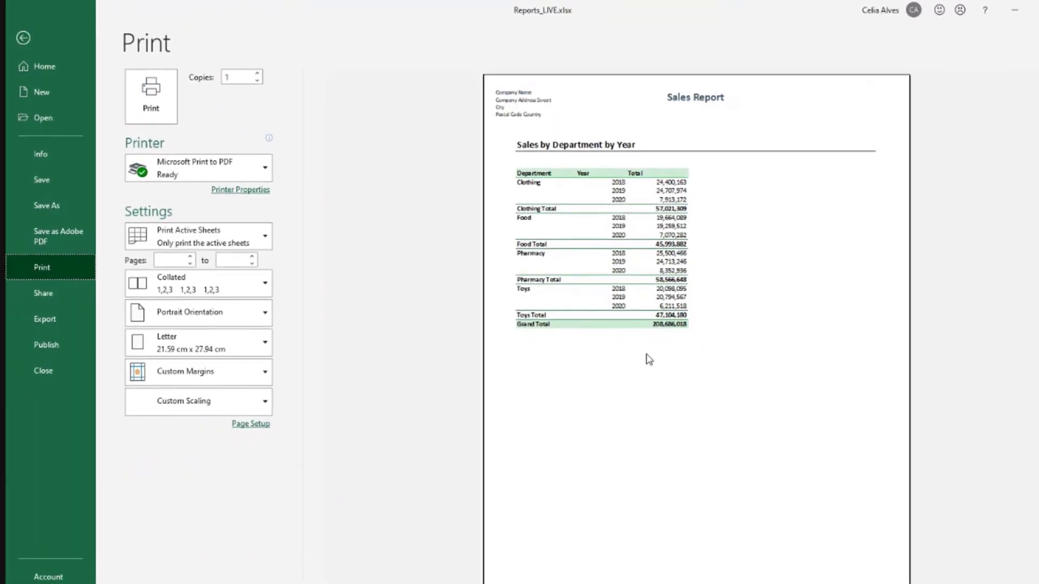
{"action": "scroll", "coordinate": [648, 359], "scroll_direction": "down", "scroll_amount": 1}
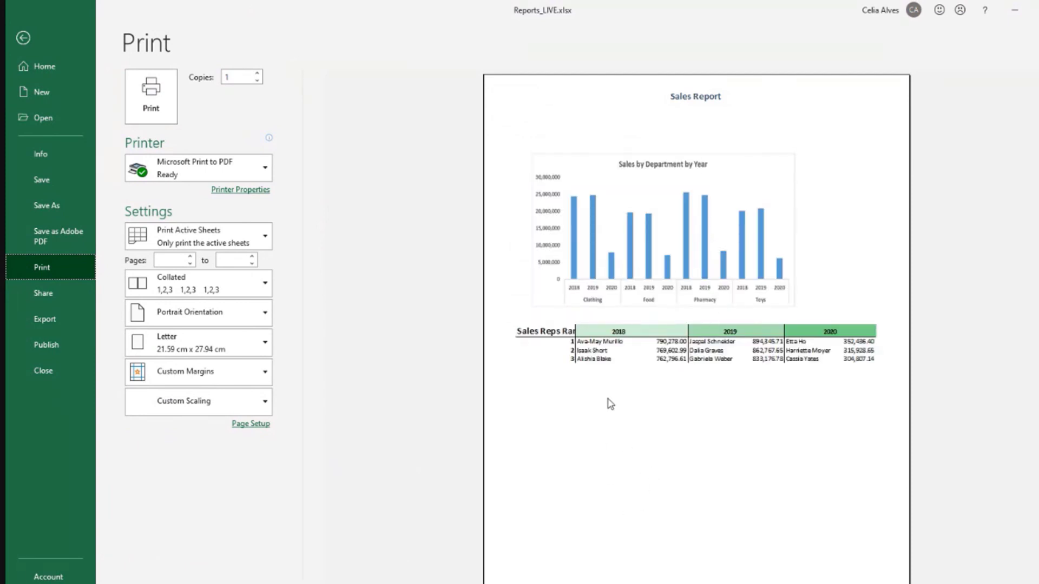
{"action": "scroll", "coordinate": [611, 254], "scroll_direction": "up", "scroll_amount": 1}
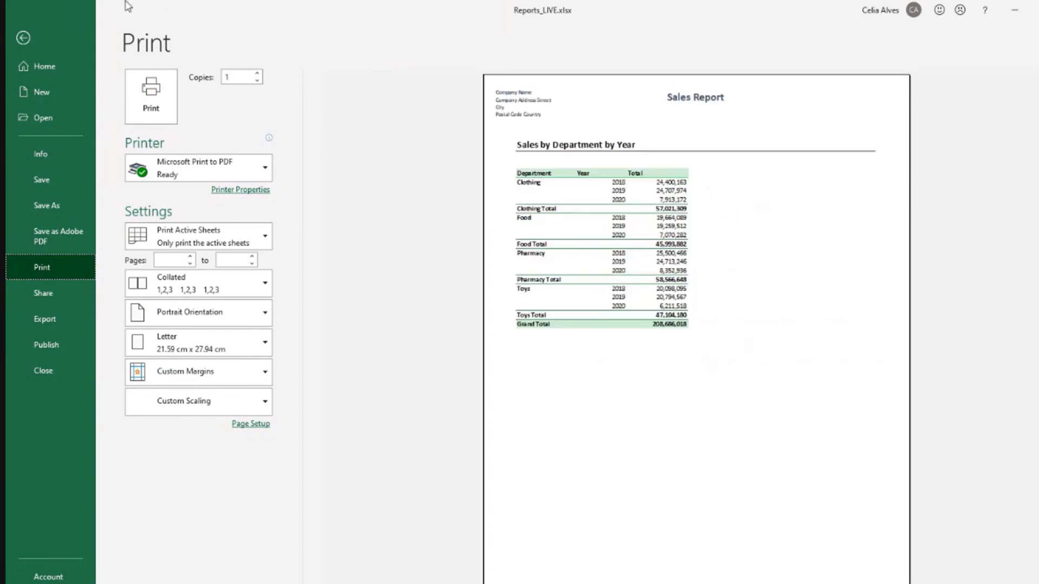
{"action": "left_click", "coordinate": [22, 39]}
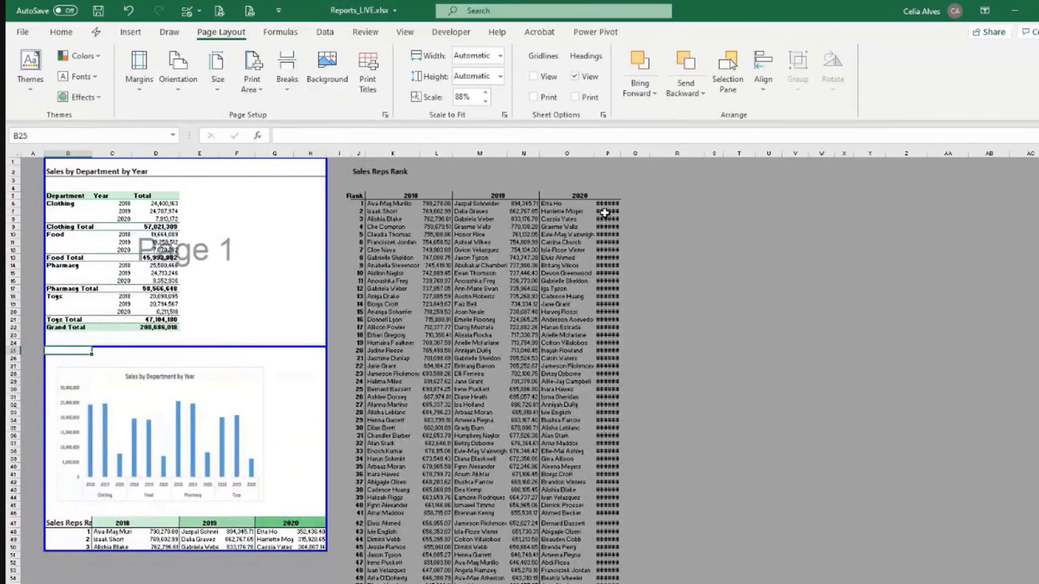